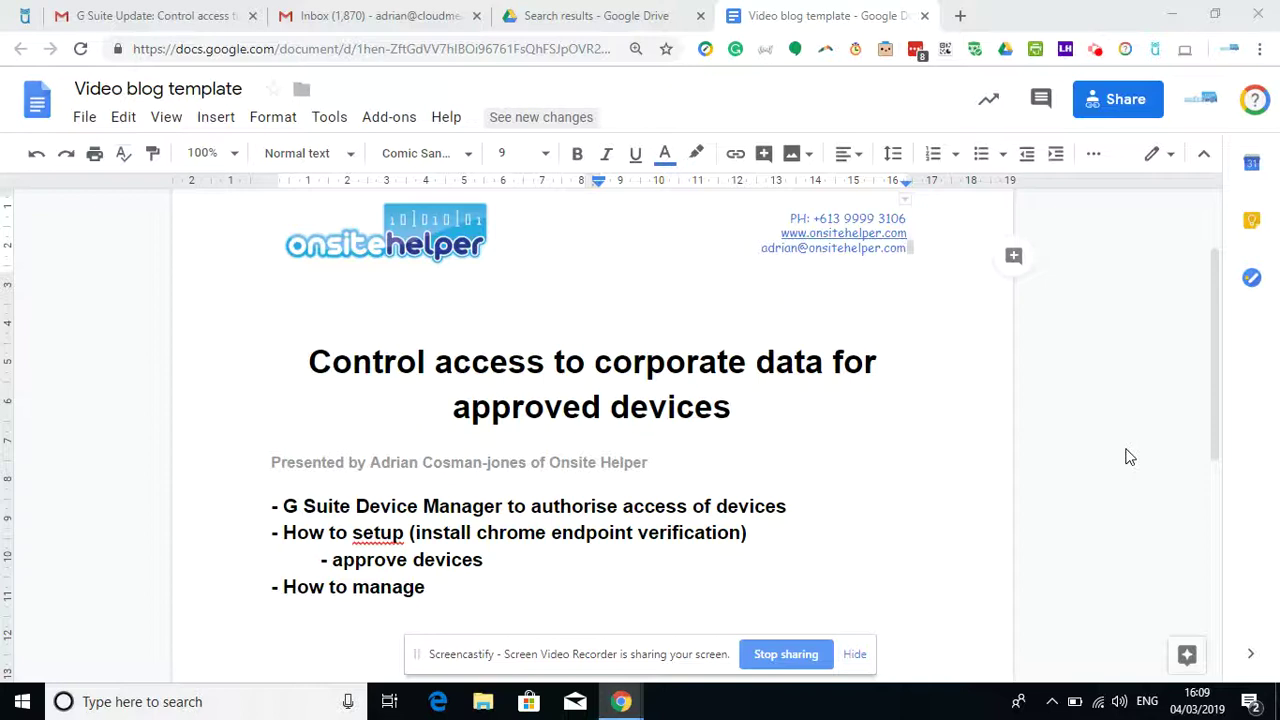
Step: Load admin.google.com in a new incognito tab of the Gmail Chrome window
left_click(971, 231)
key("alt+Tab")
key("alt+Tab")
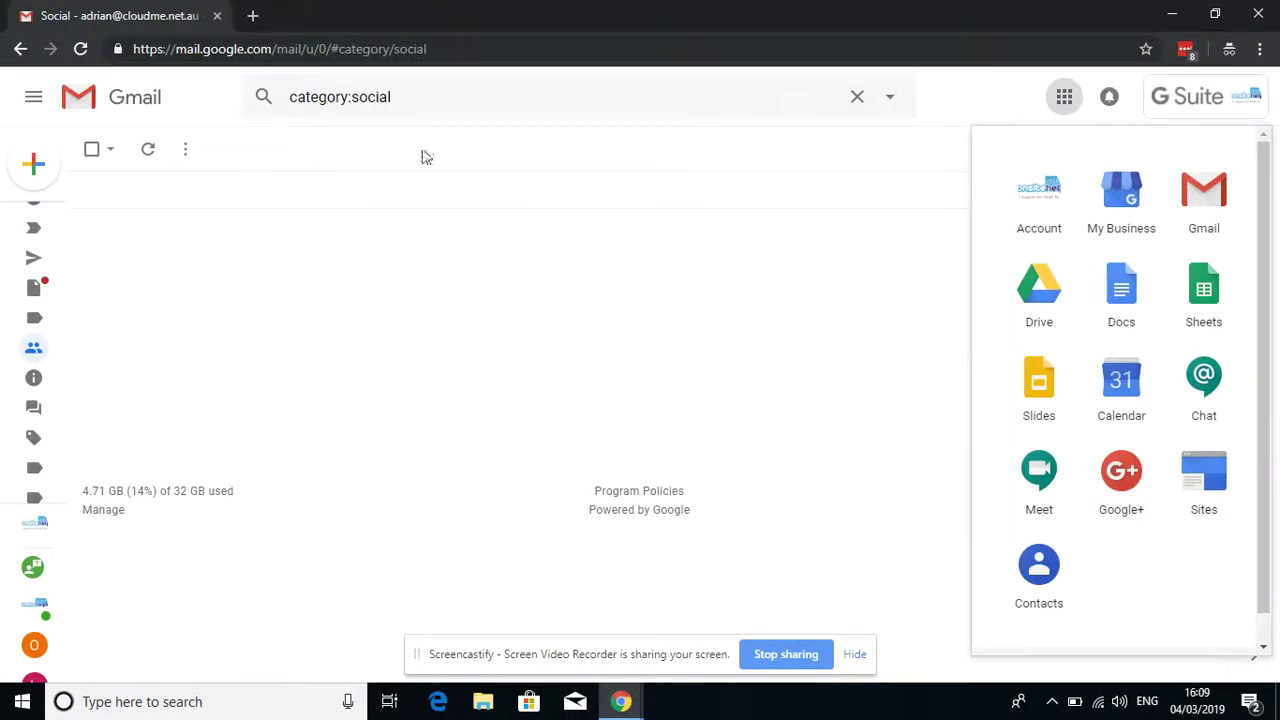
left_click(253, 15)
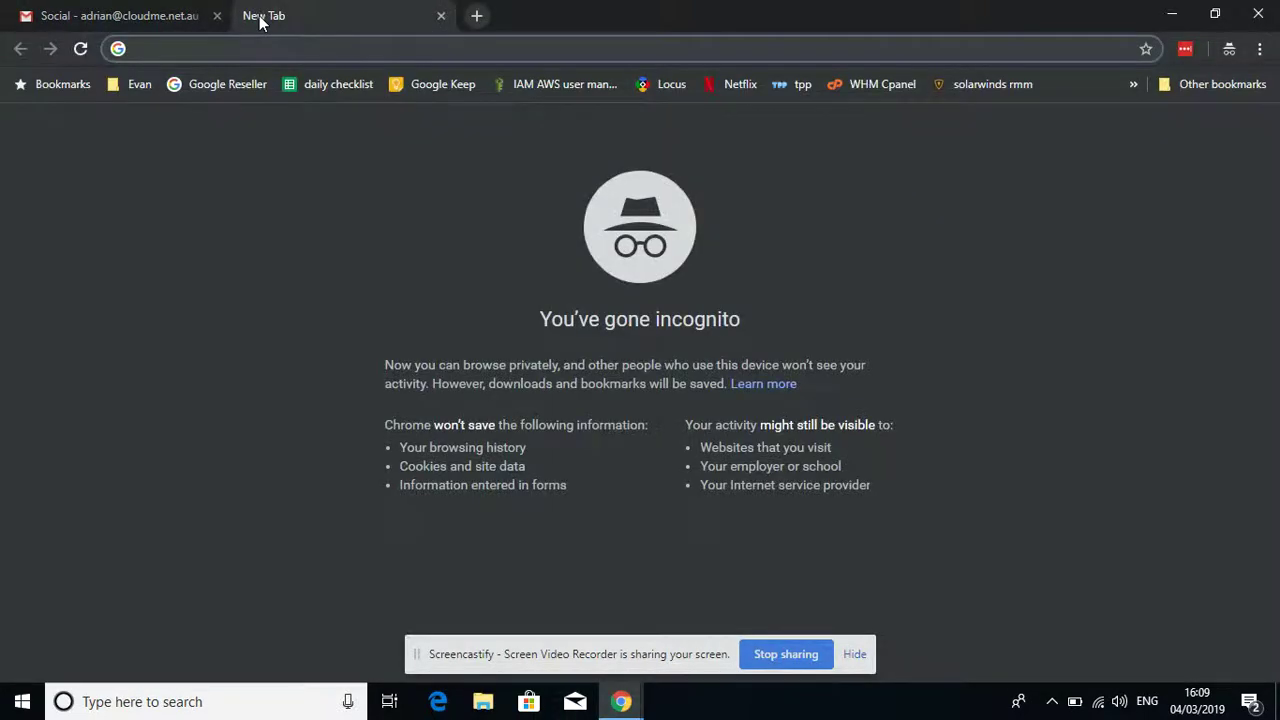
type("admin.go")
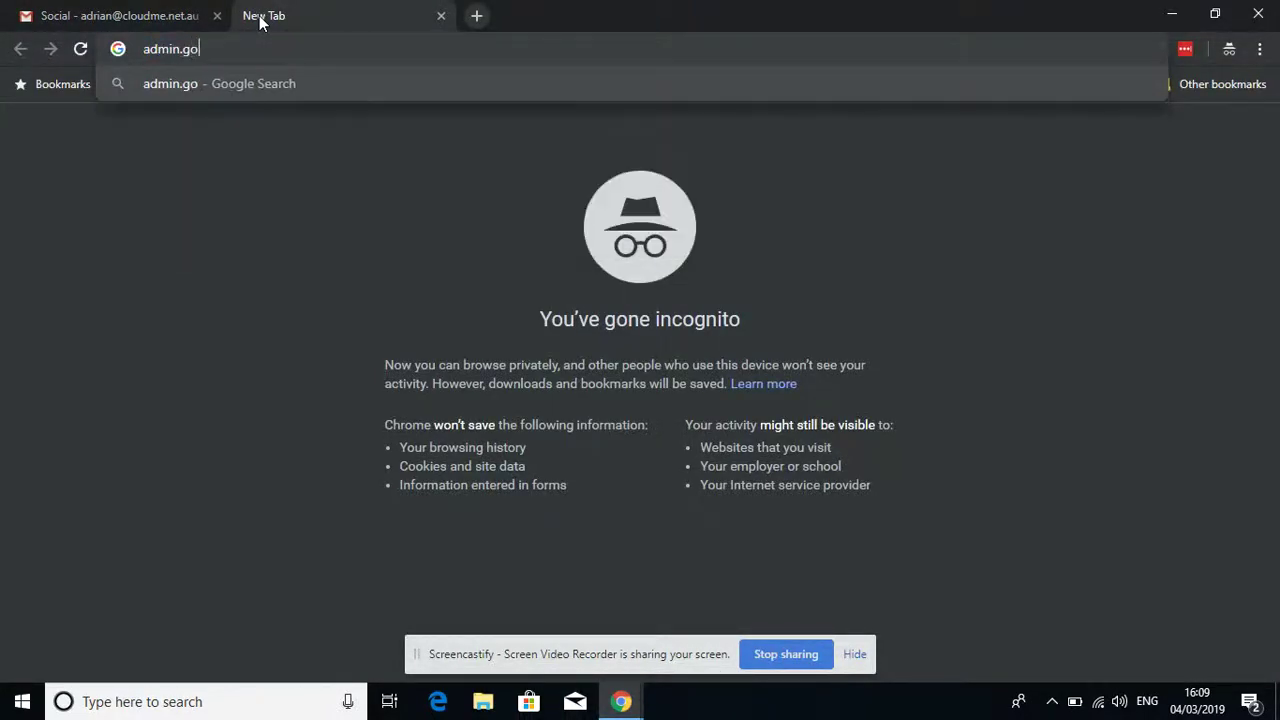
type("ogle.com")
key("Return")
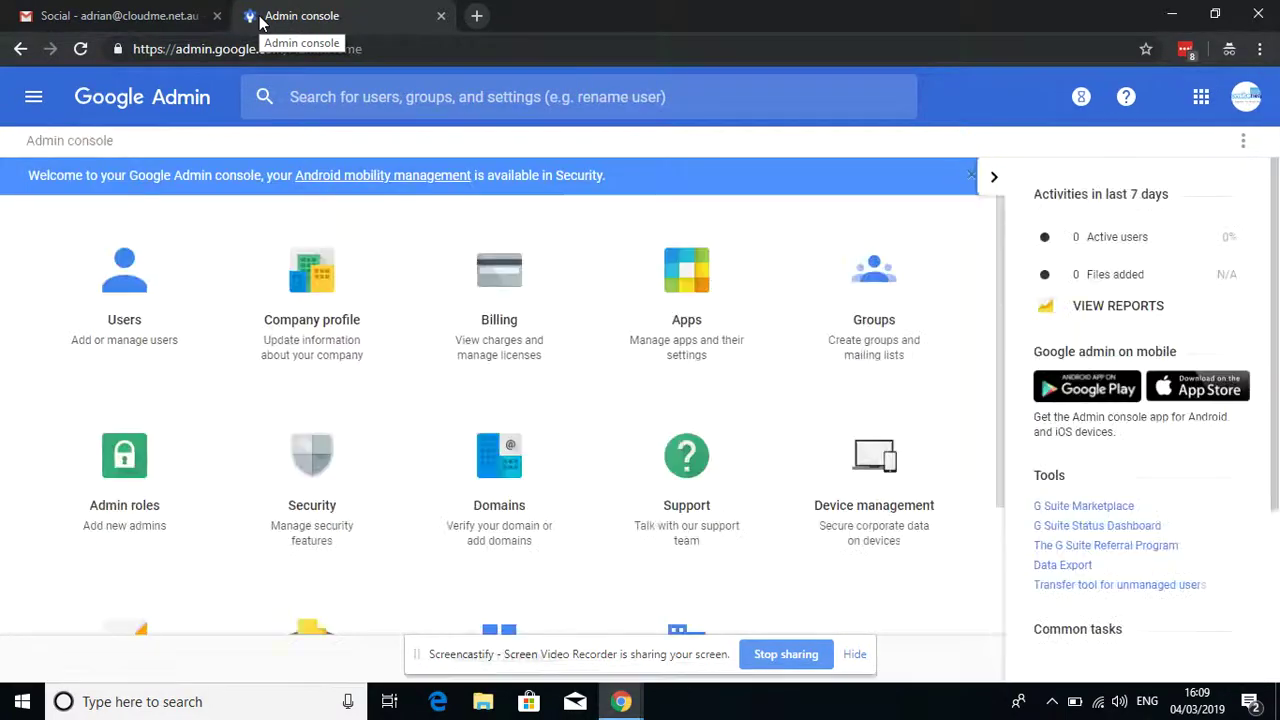
Step: Go to Device management > Mobile Setup and expand the Device Approvals settings
left_click(876, 474)
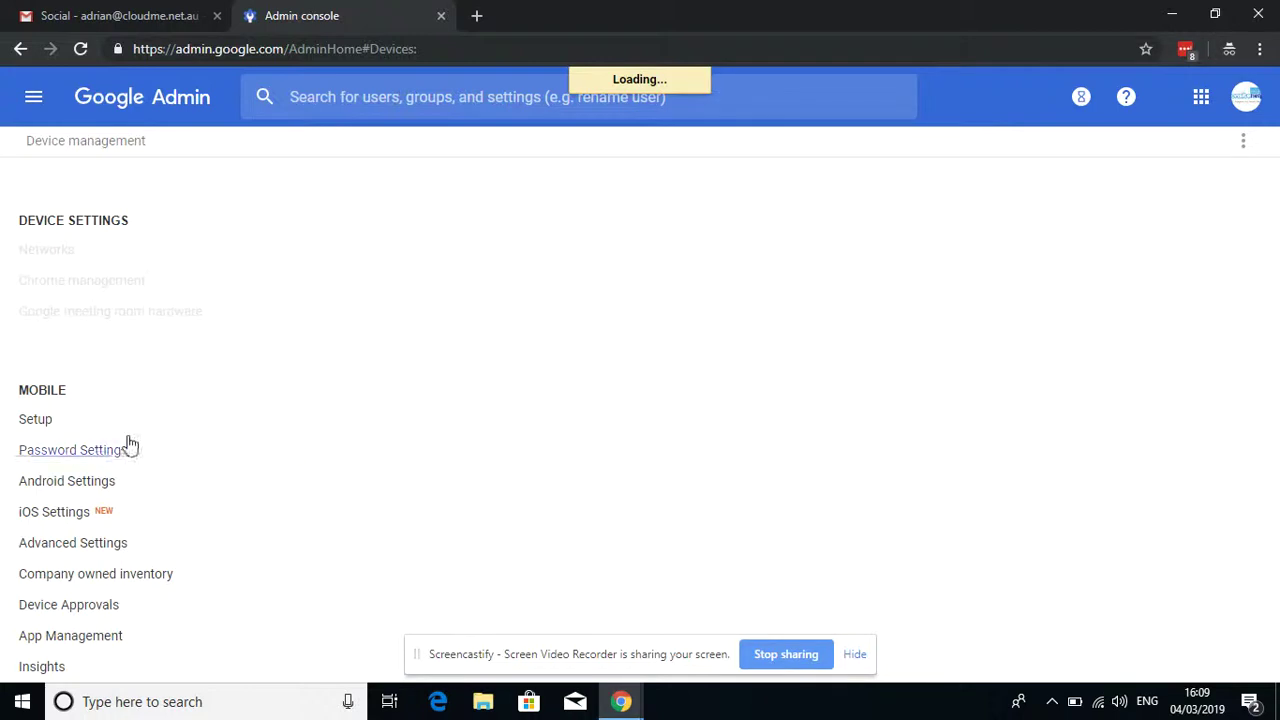
left_click(41, 470)
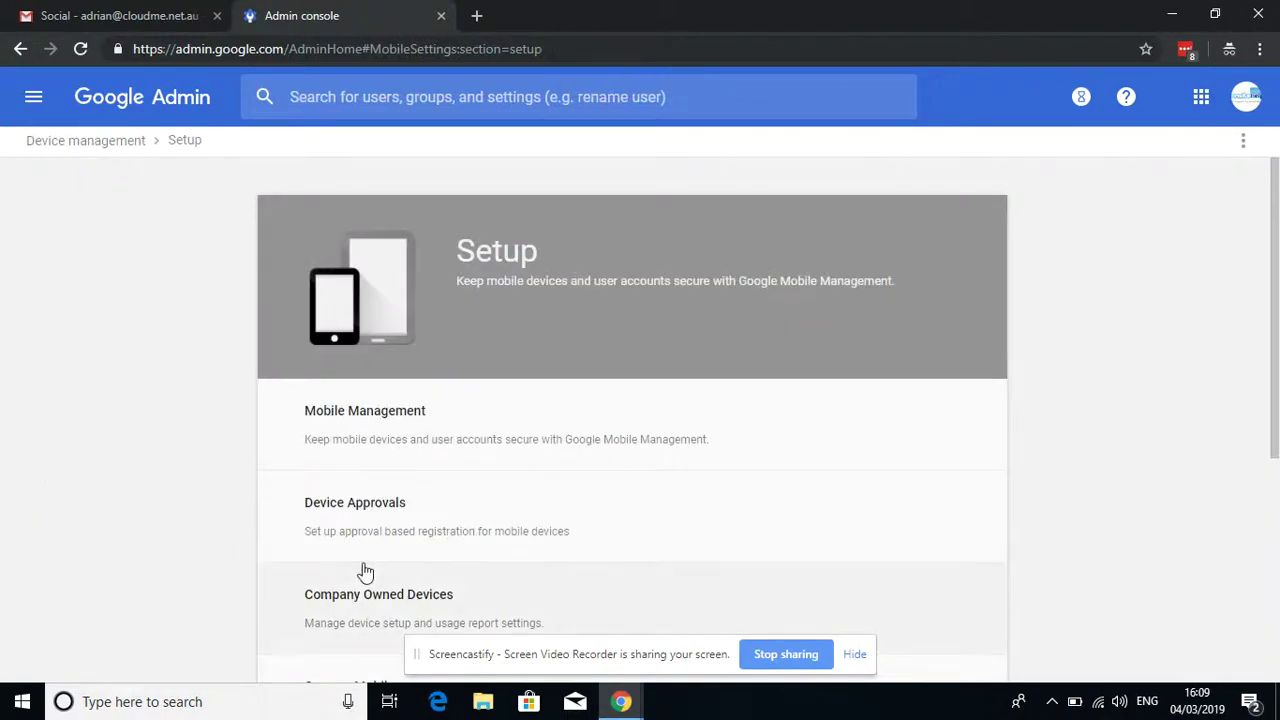
left_click(403, 529)
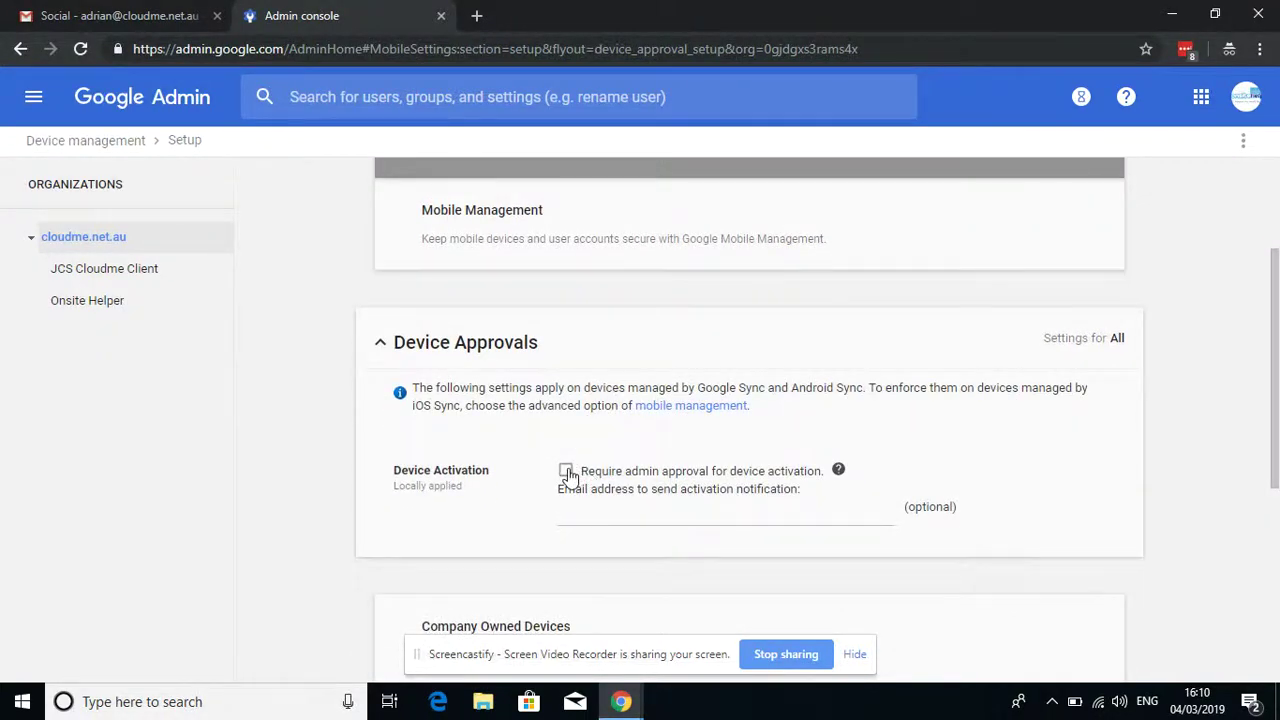
Step: Require admin approval for device activation with a notification e-mail address, save, and return to Docs
left_click(568, 475)
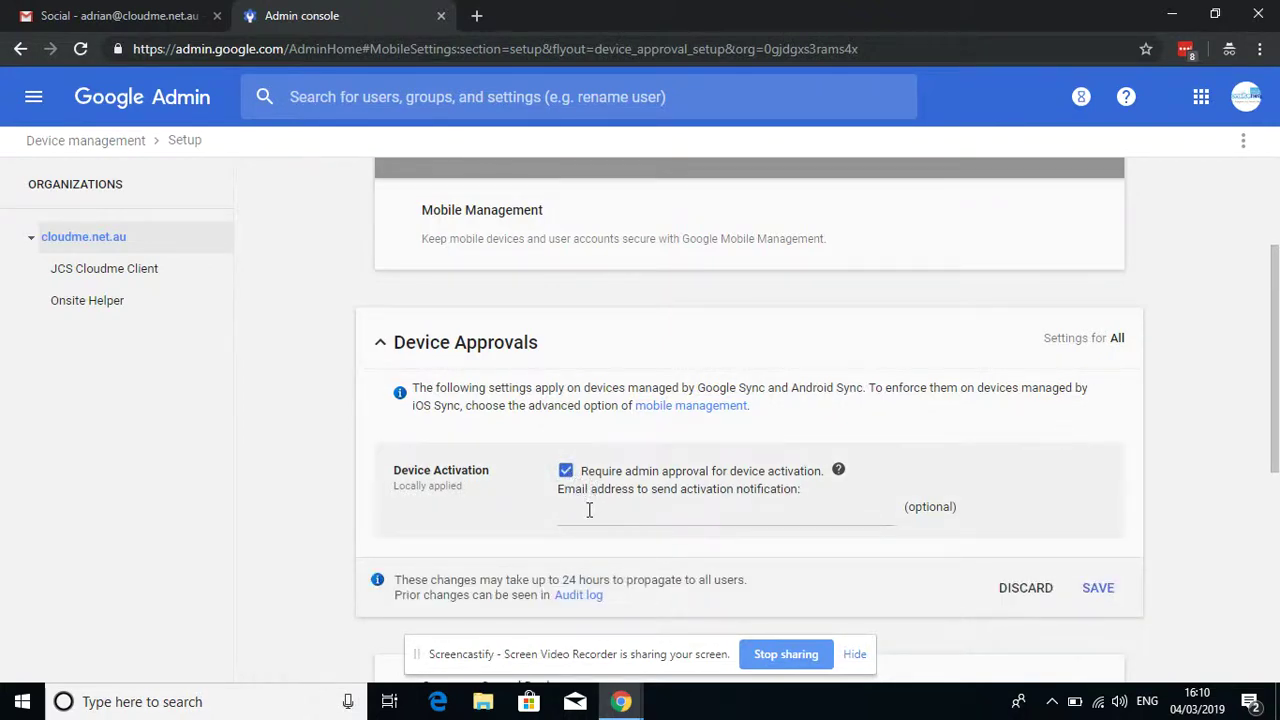
left_click(589, 510)
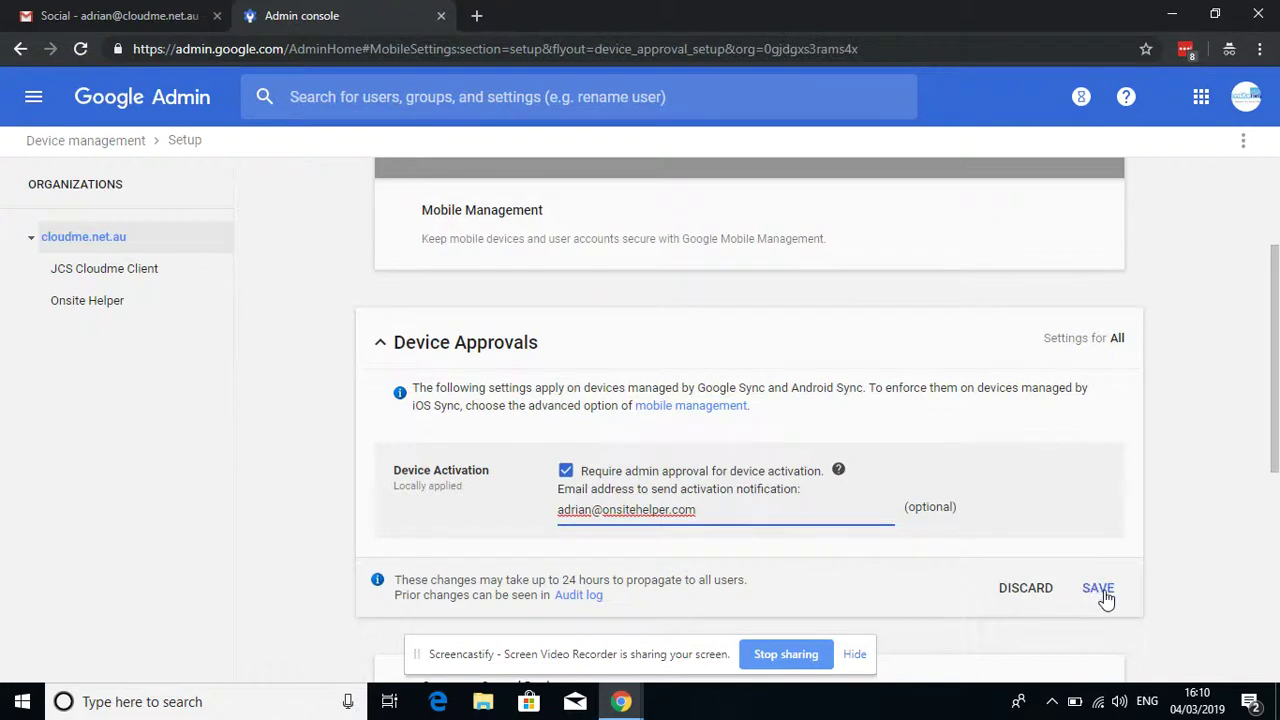
left_click(1098, 590)
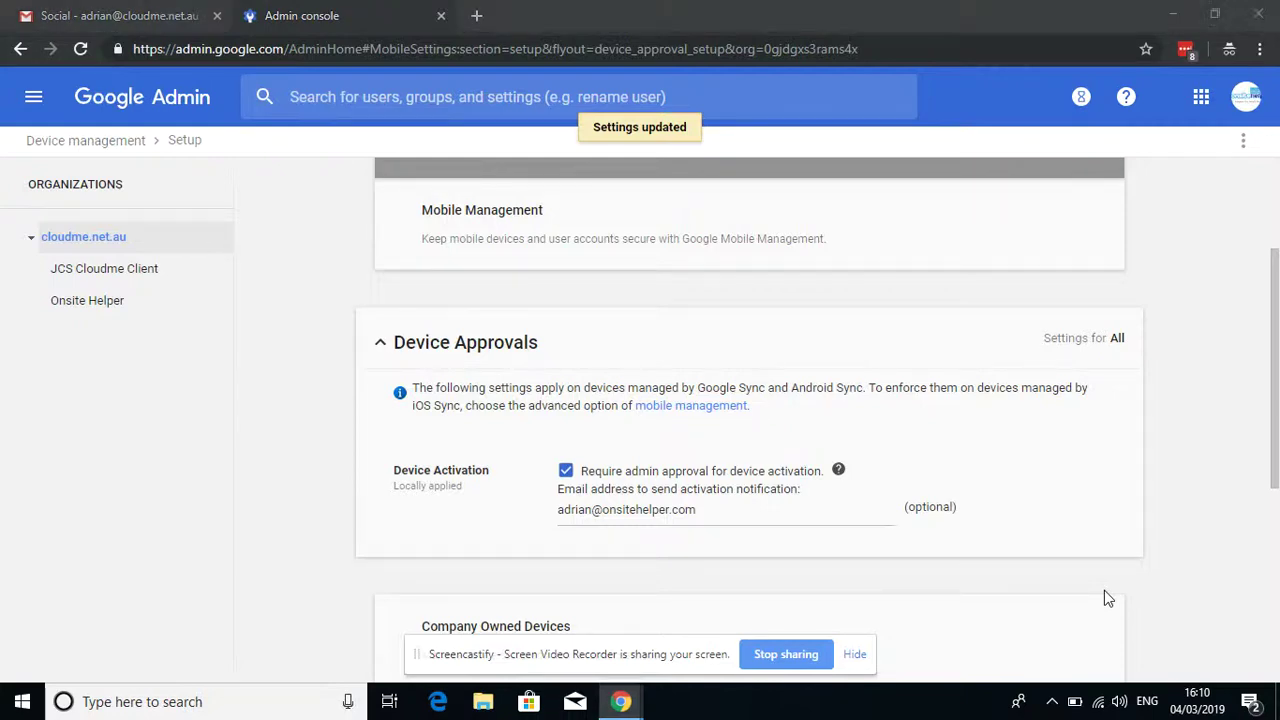
key("alt+Tab")
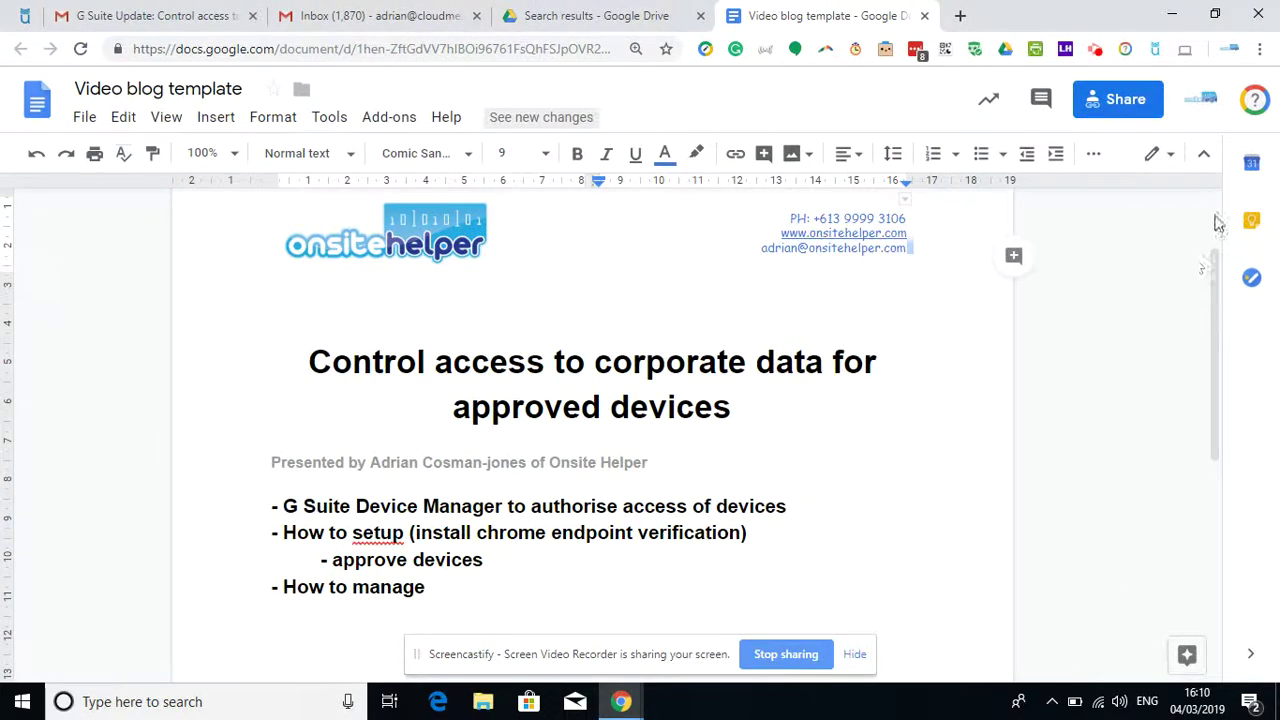
Step: Search 'endpoint verification chrome extension' in a new tab and open its Chrome Web Store page
left_click(959, 17)
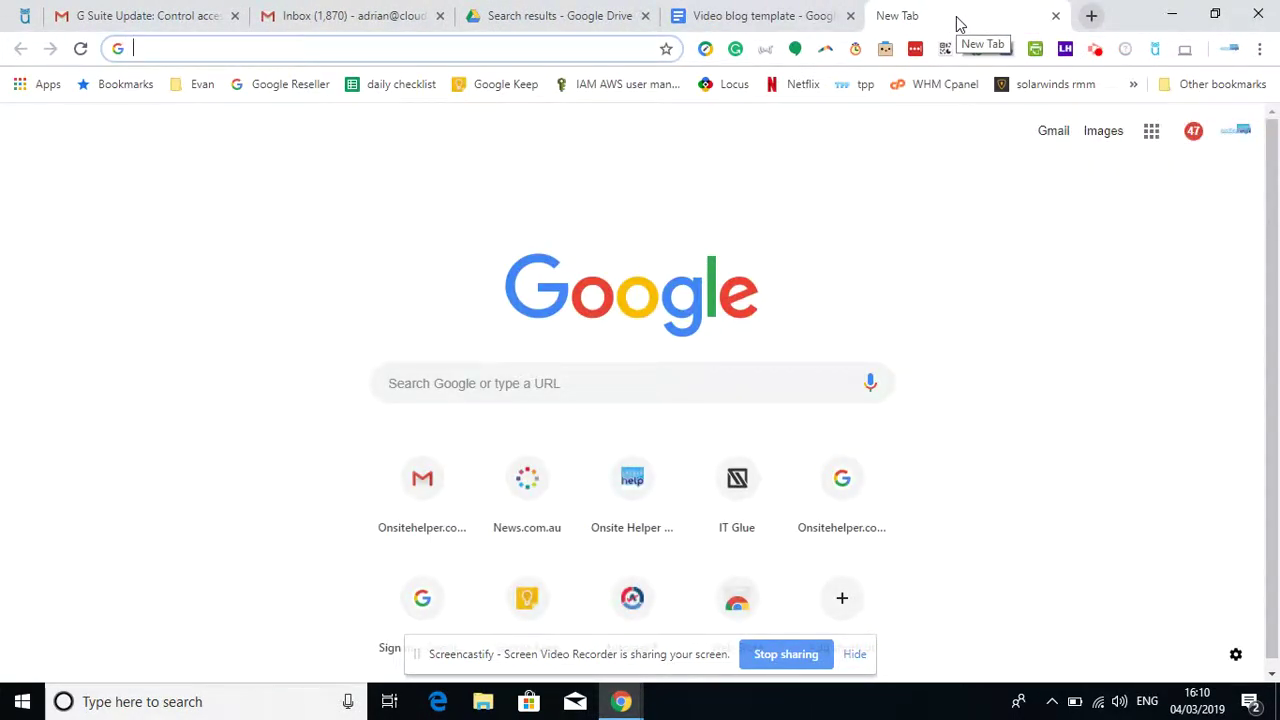
type("end")
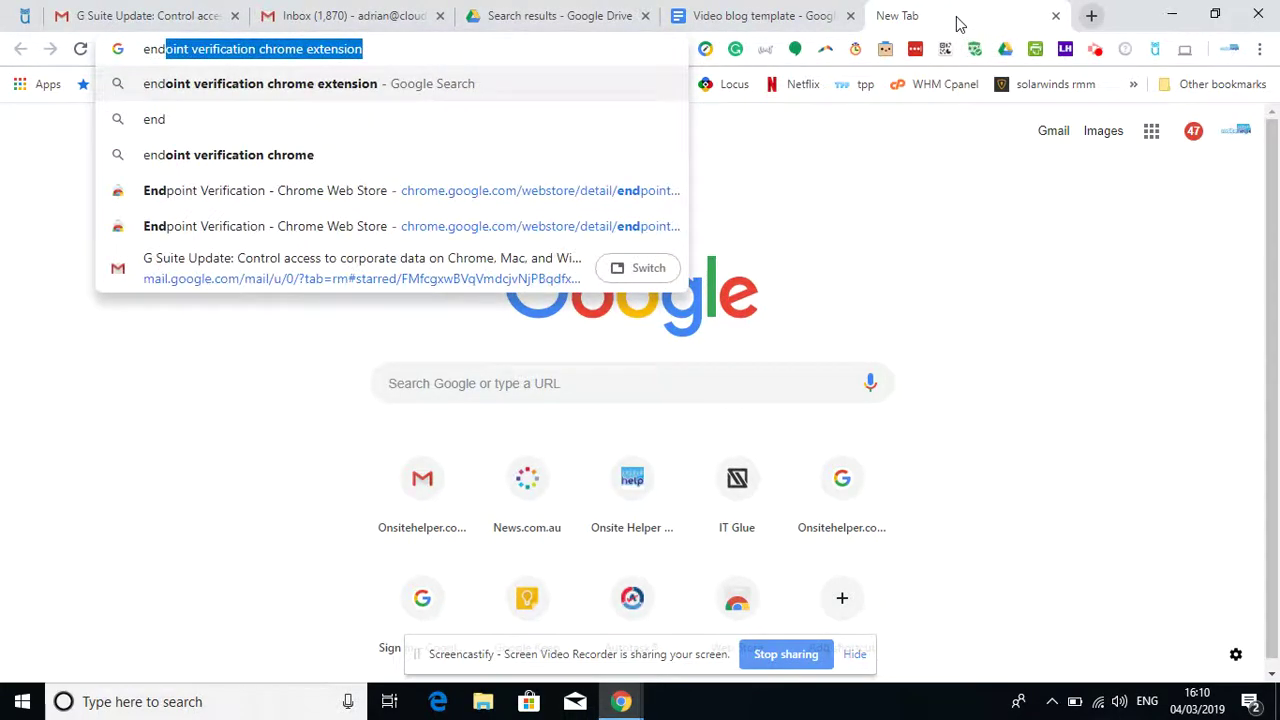
left_click(432, 83)
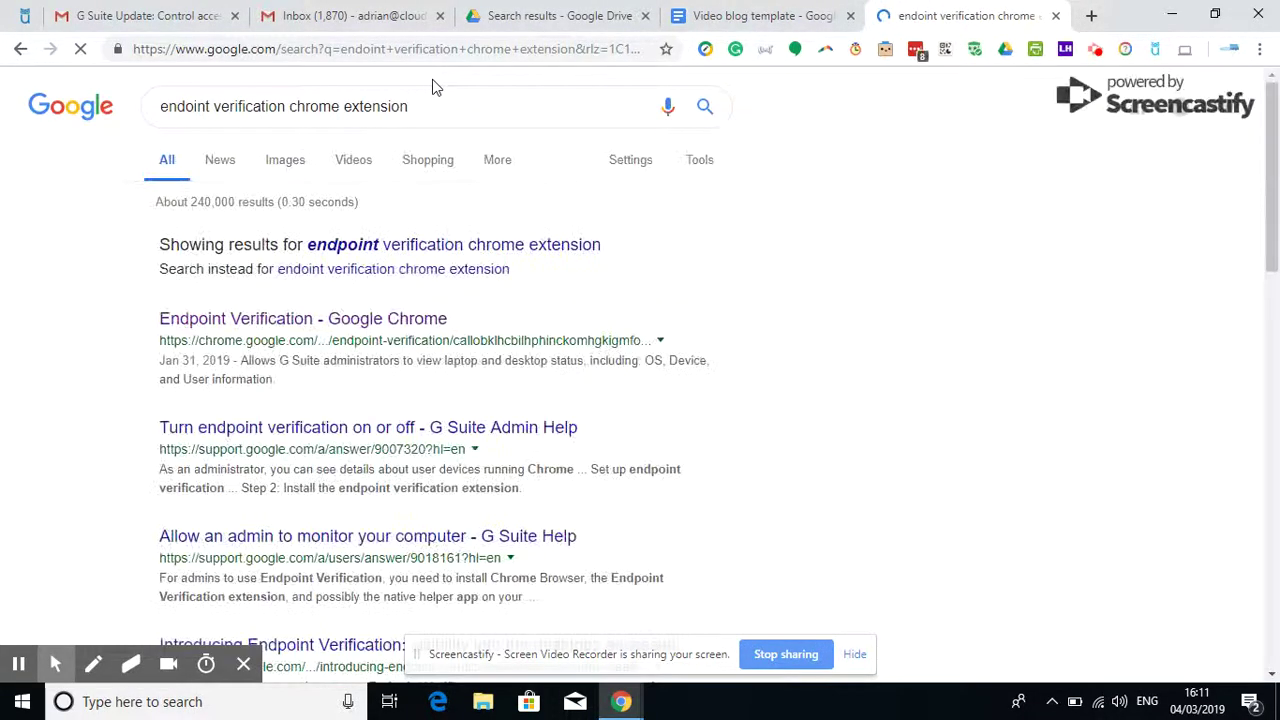
left_click(238, 320)
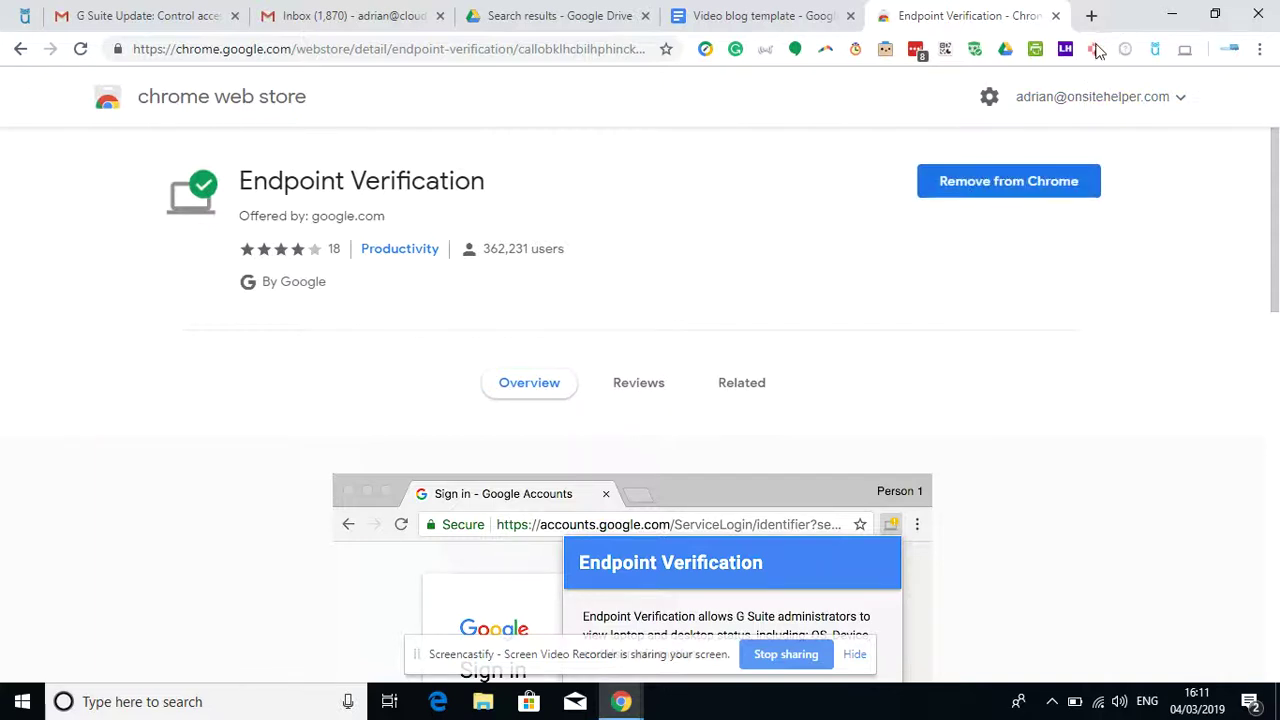
Step: Download and run the Endpoint Verification native helper .msi, then recheck the extension popup
left_click(1185, 50)
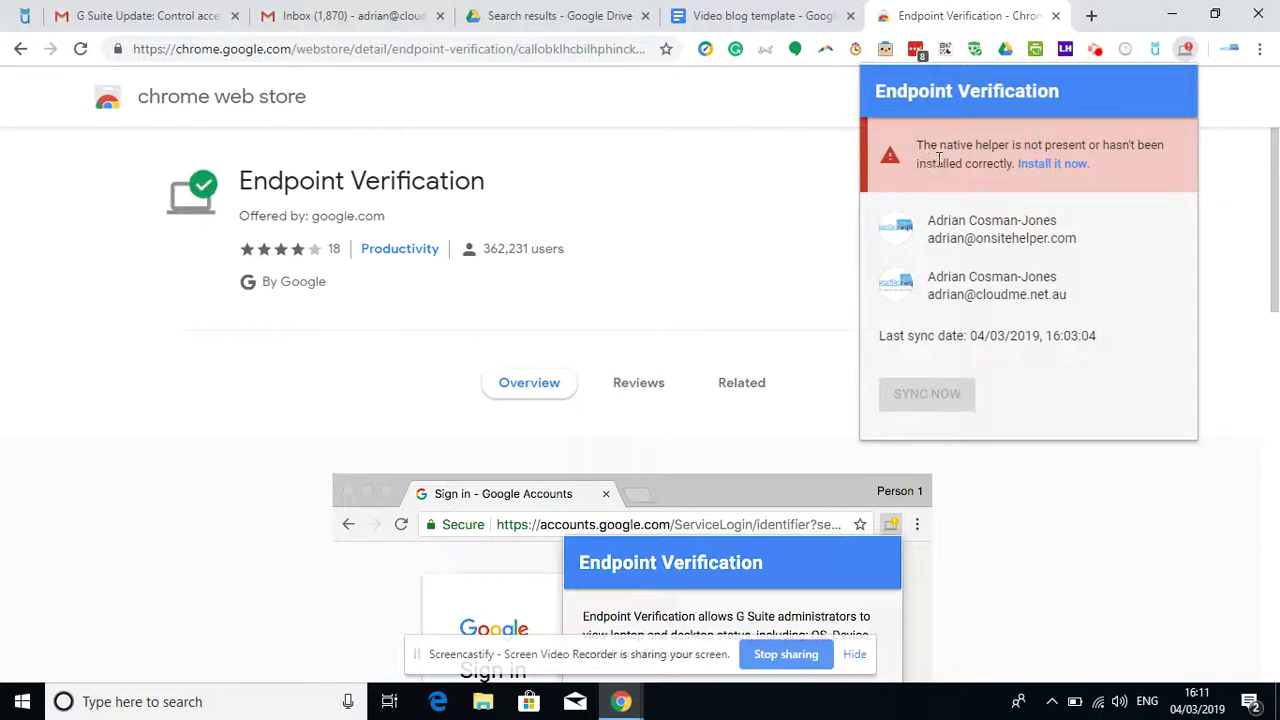
left_click(1053, 164)
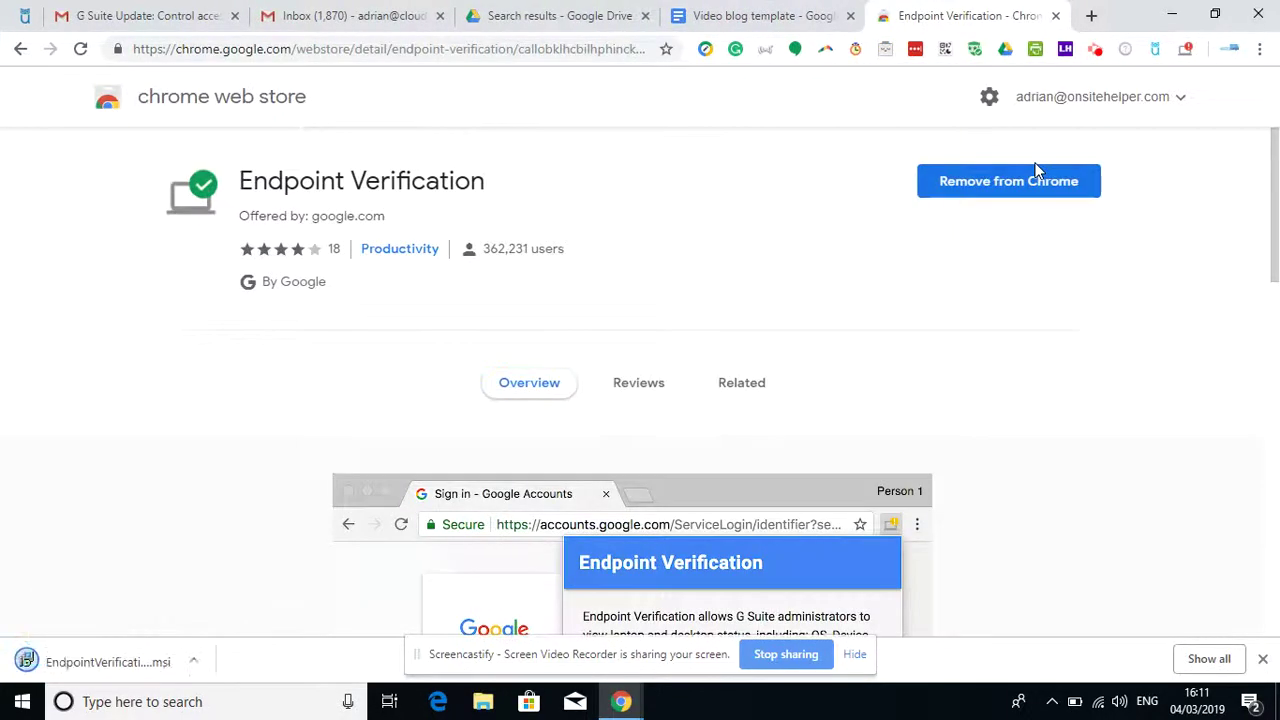
left_click(120, 662)
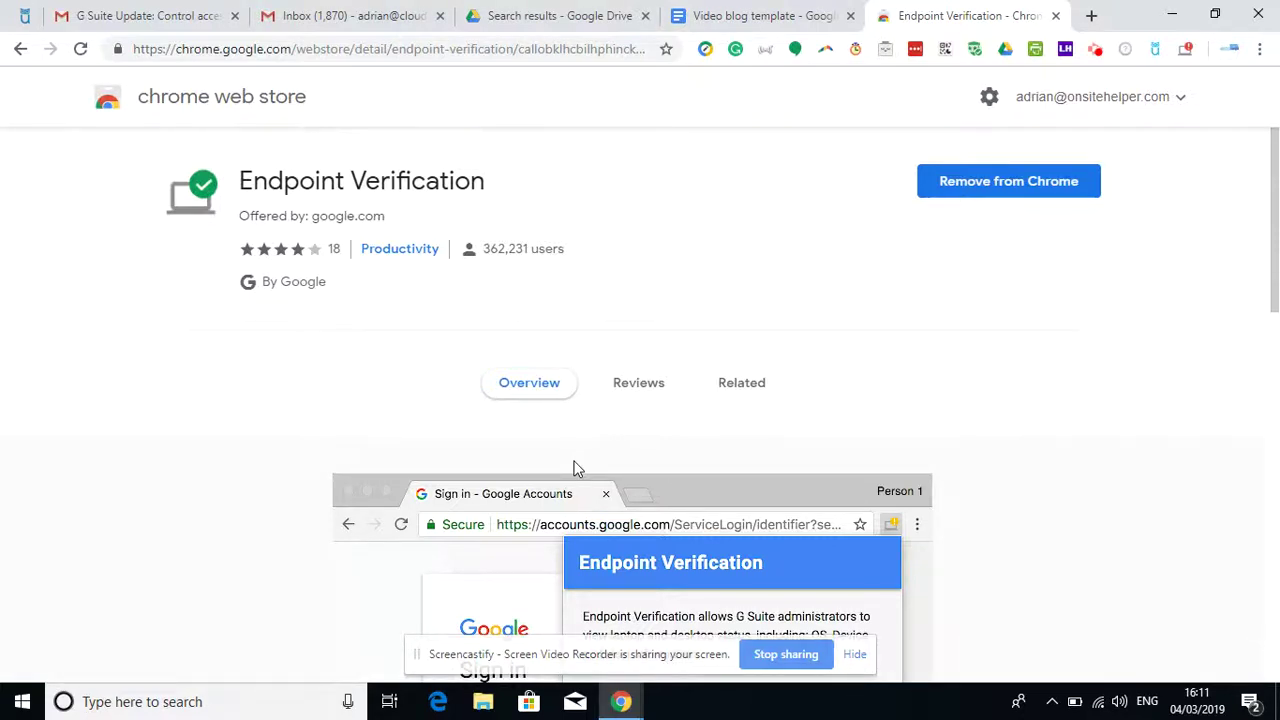
left_click(1187, 52)
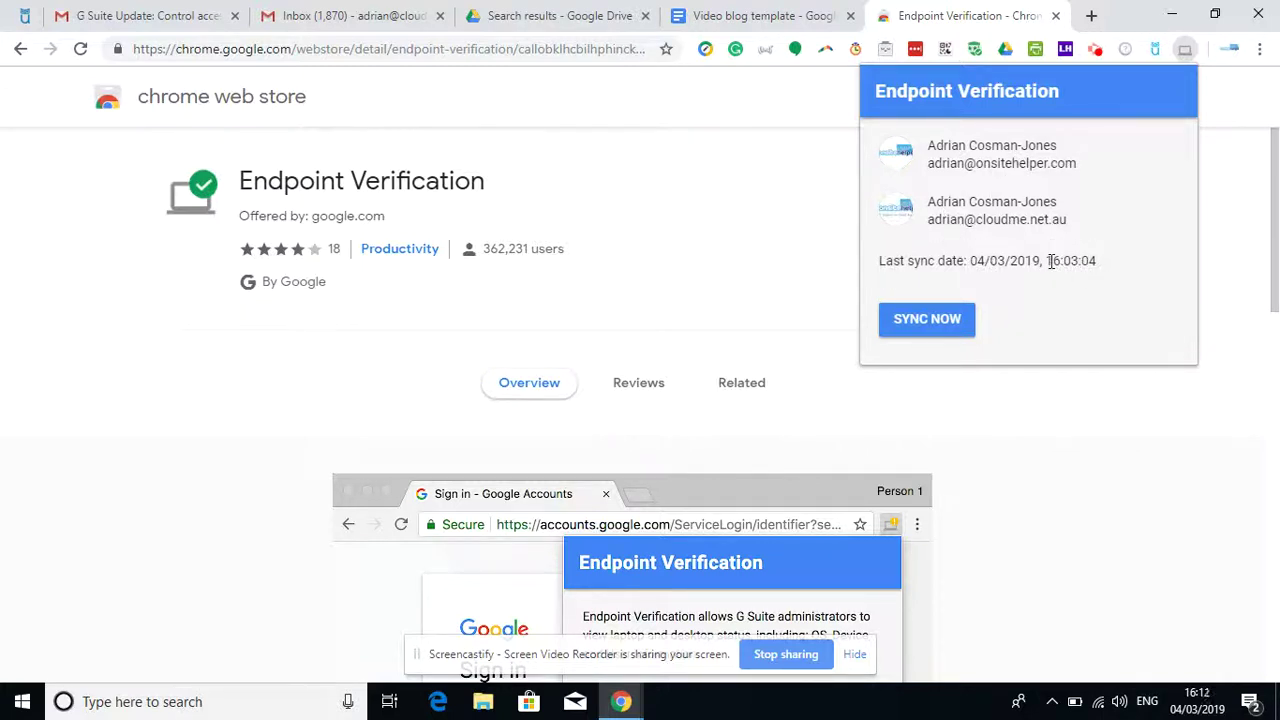
Step: Open the Endpoint Verification devices list from Device management, re-entering the account password
key("alt+Tab")
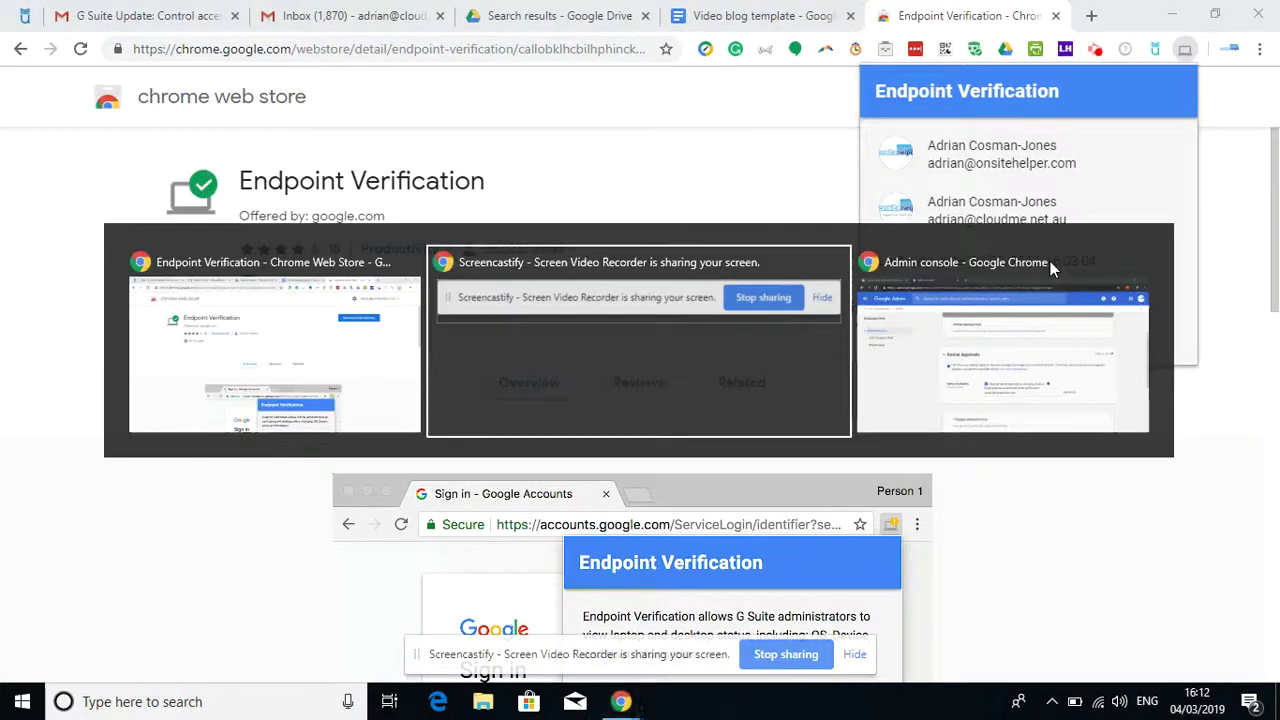
left_click(1050, 261)
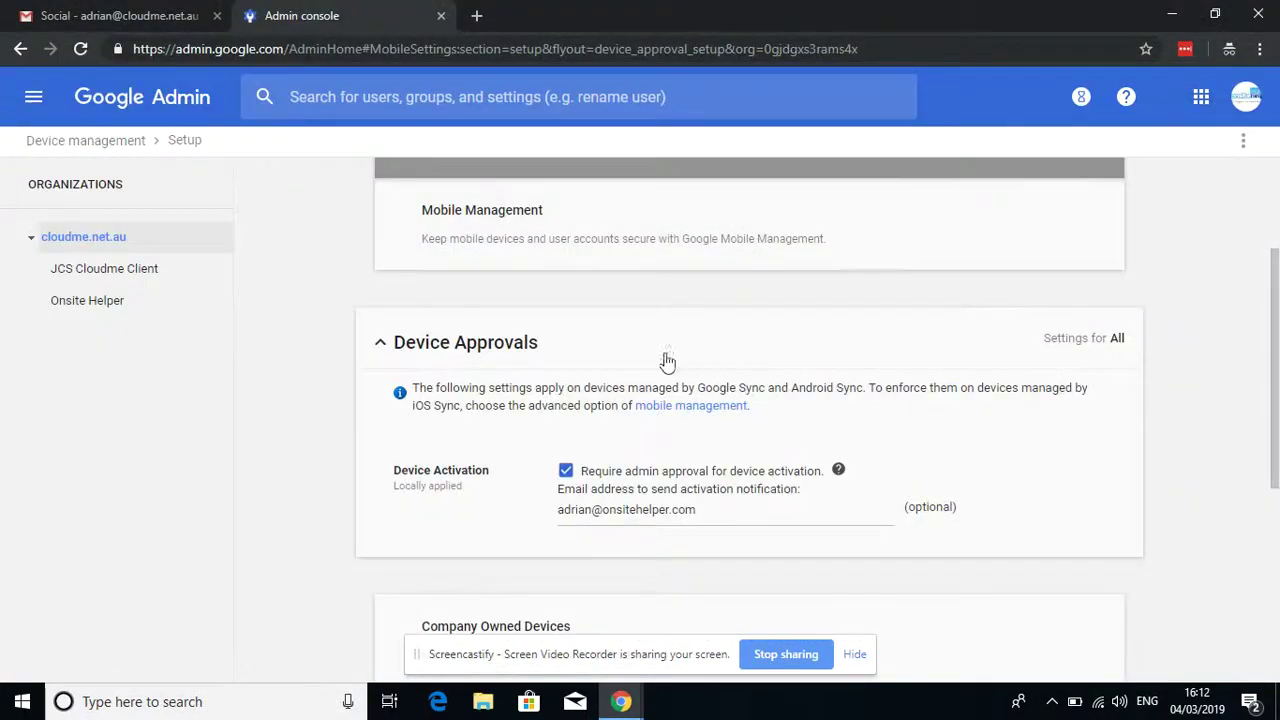
left_click(95, 145)
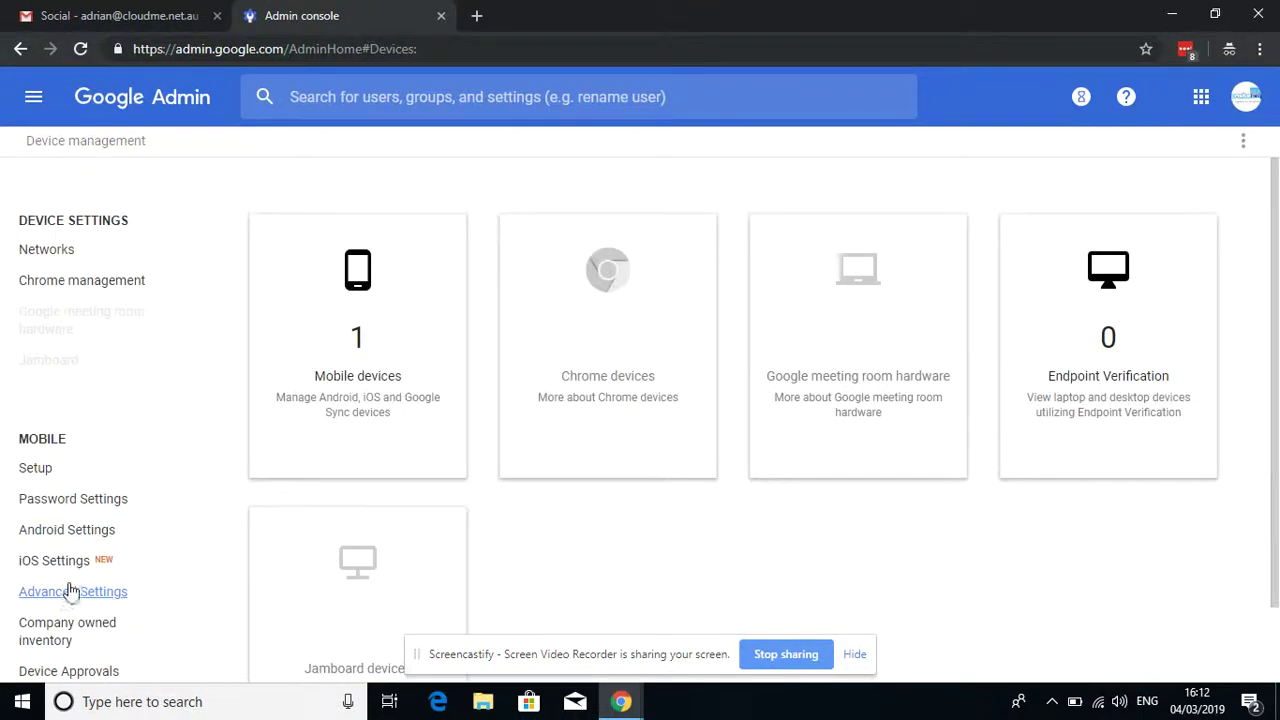
left_click(1100, 396)
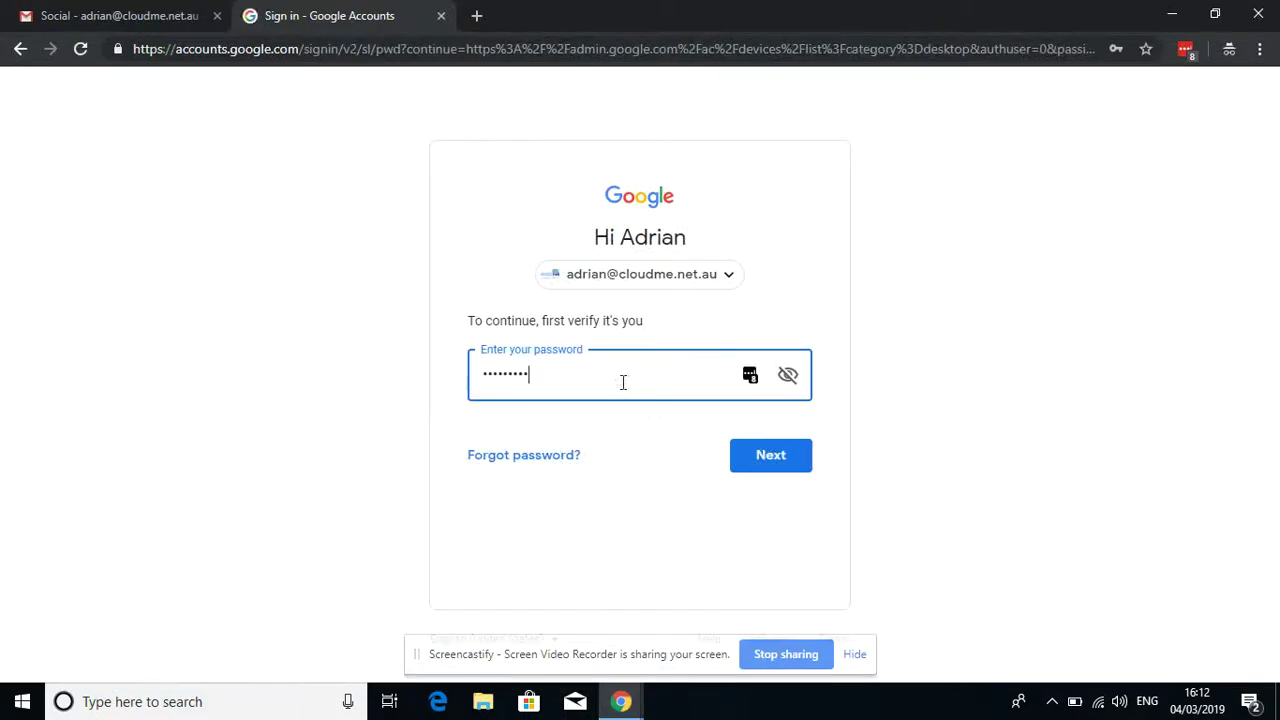
left_click(775, 456)
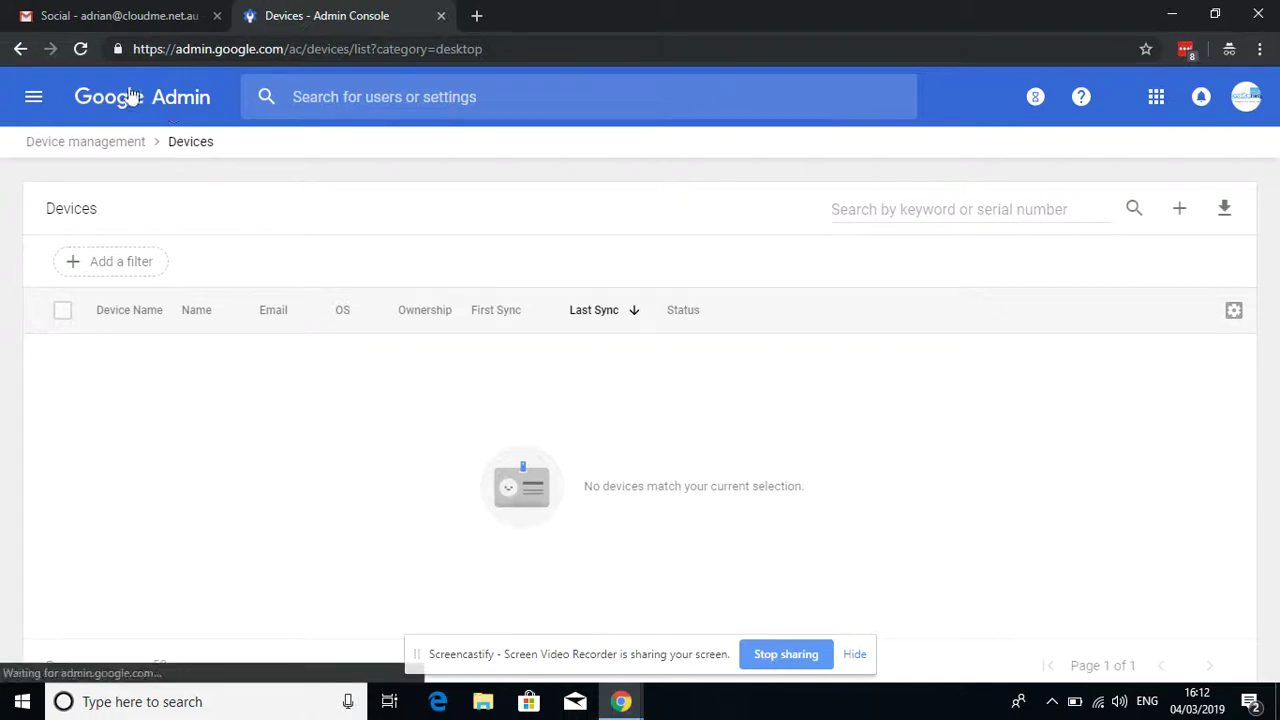
Step: Sync Endpoint Verification now (last sync 16:12:43) and return to the Admin devices list
left_click(86, 50)
key("alt+Tab")
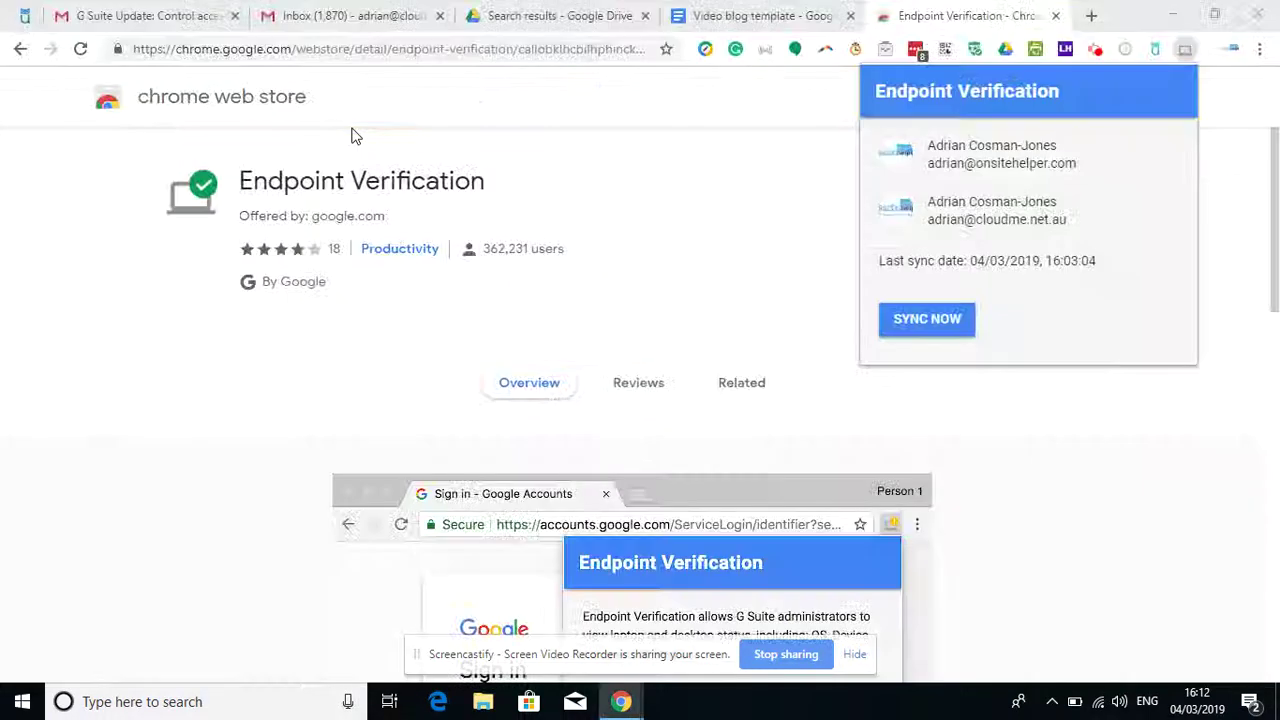
left_click(926, 330)
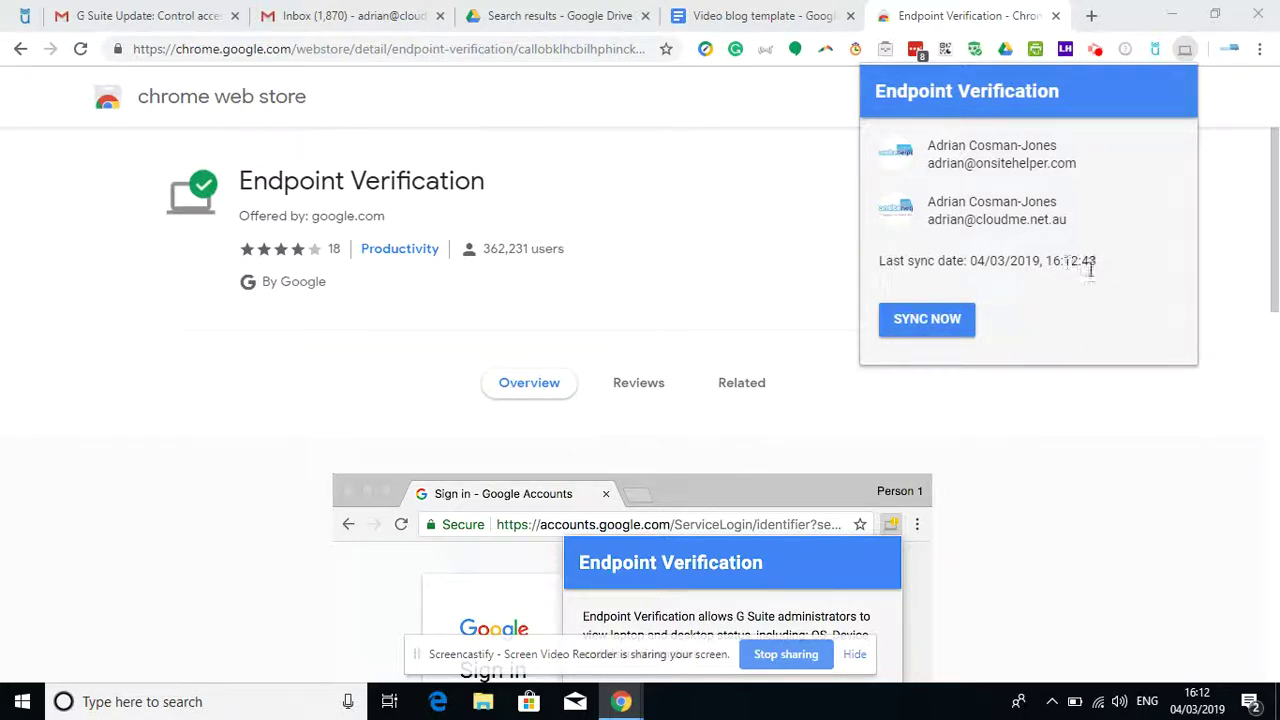
key("alt+Tab")
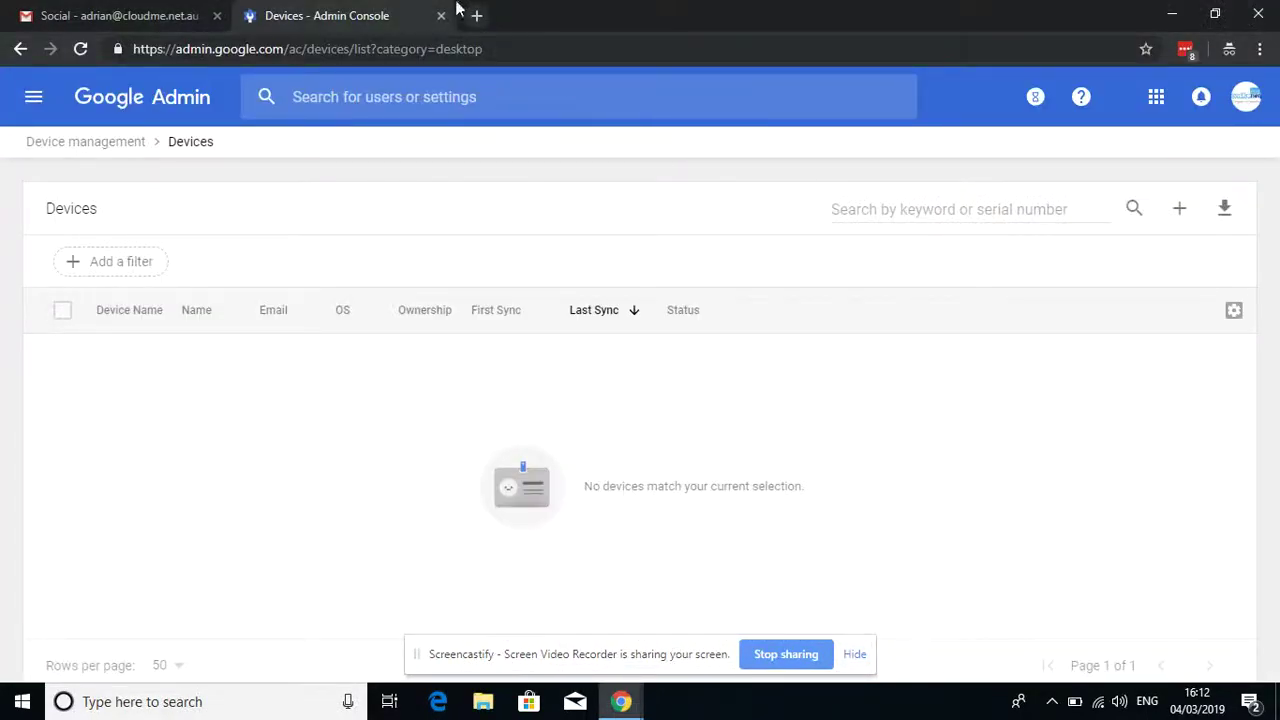
Step: Reload the devices list to show the PORTEGE R930 laptop as Pending approval, checking its action menu
left_click(85, 45)
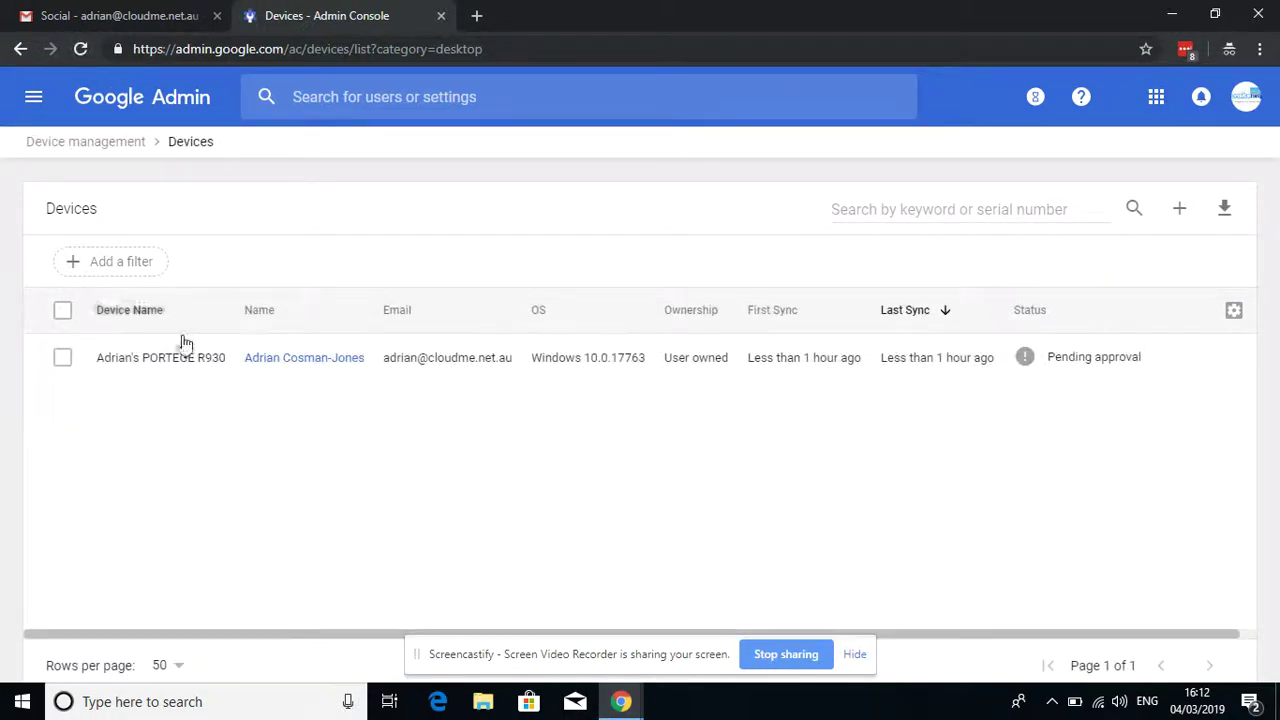
mouse_move(160, 357)
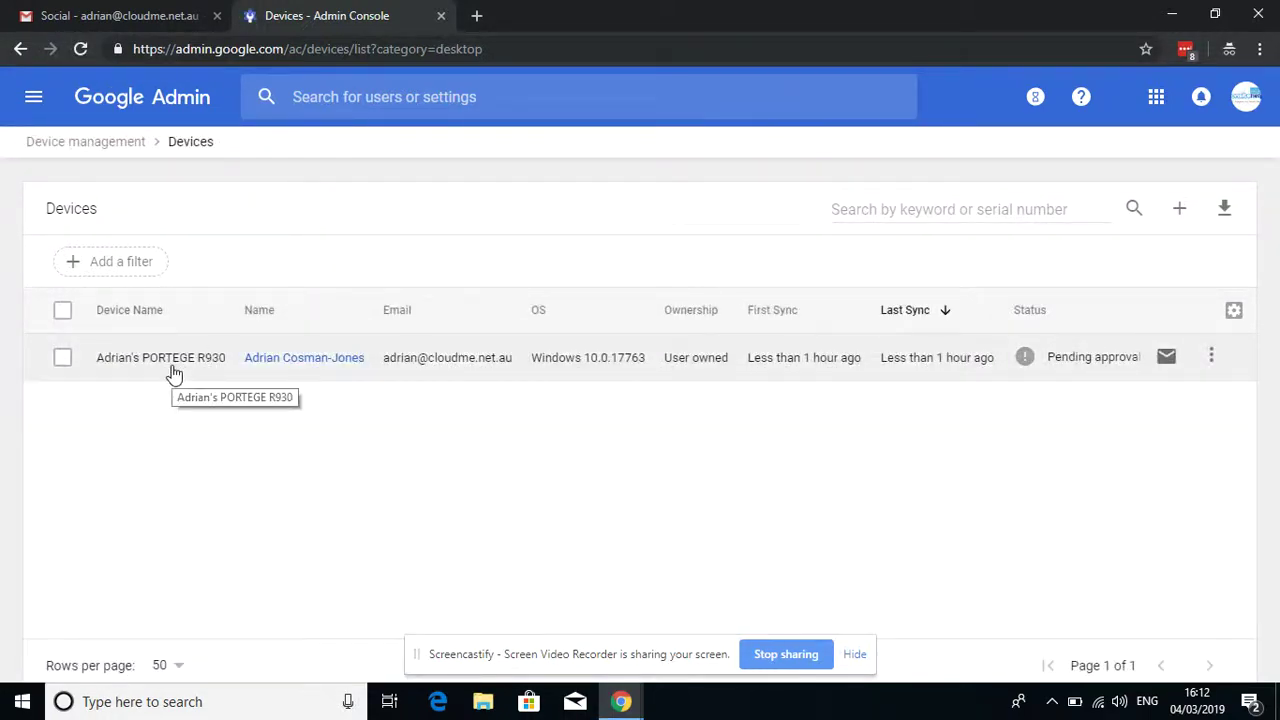
left_click(1100, 368)
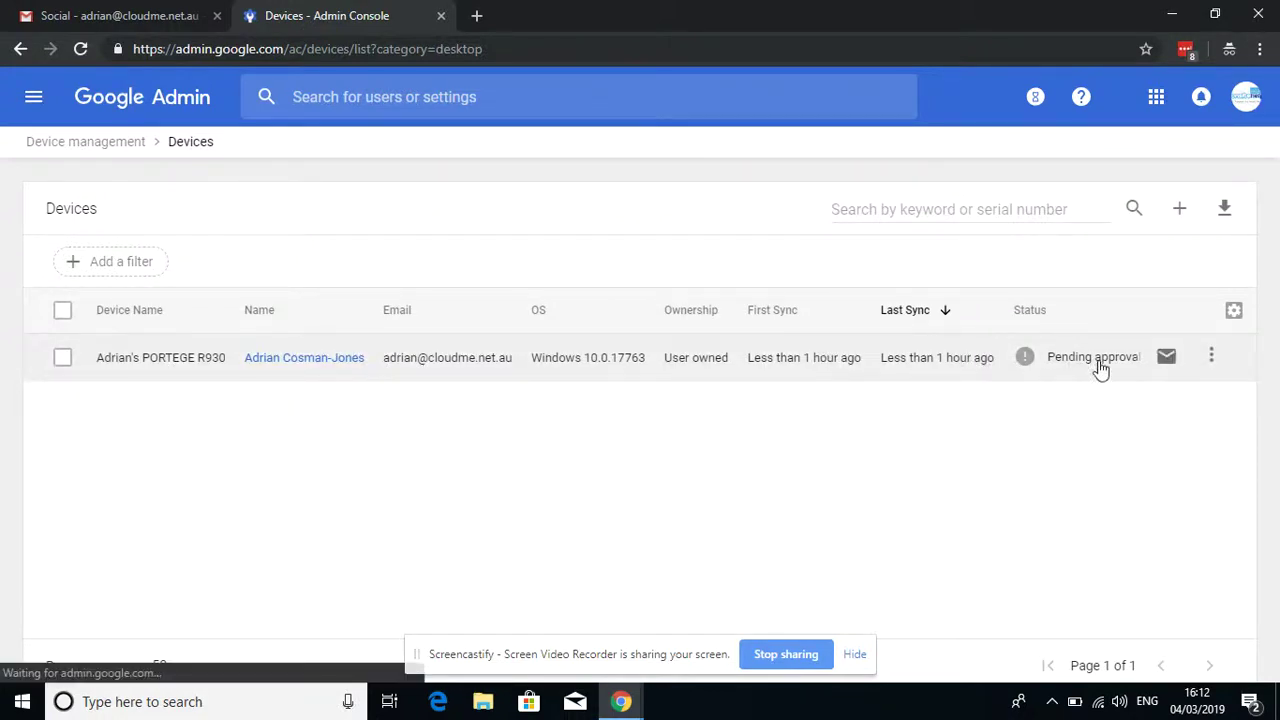
left_click(1212, 362)
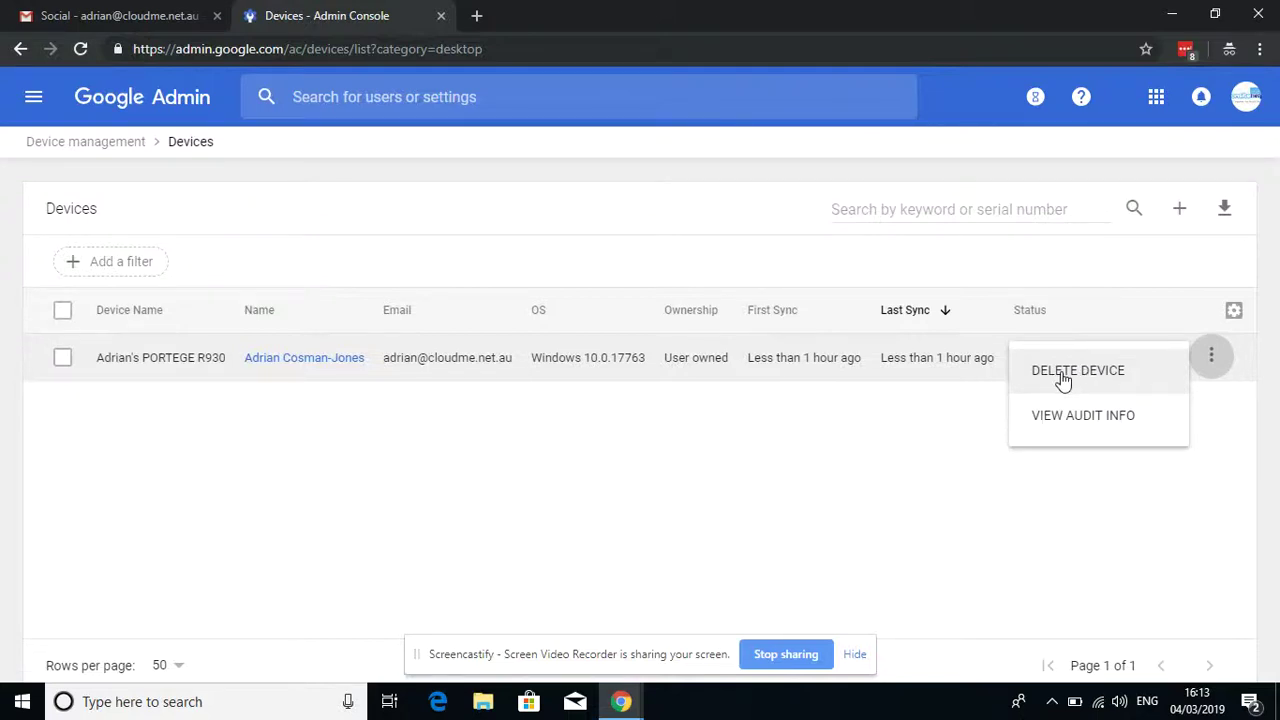
left_click(877, 445)
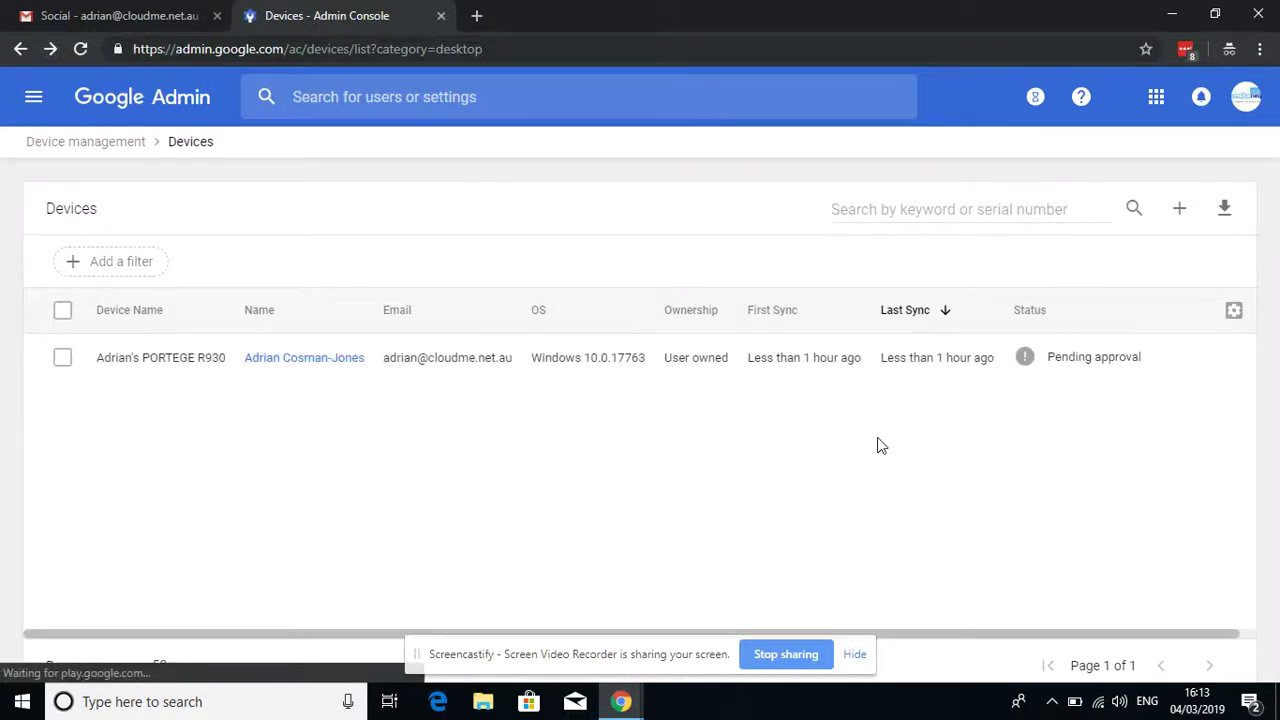